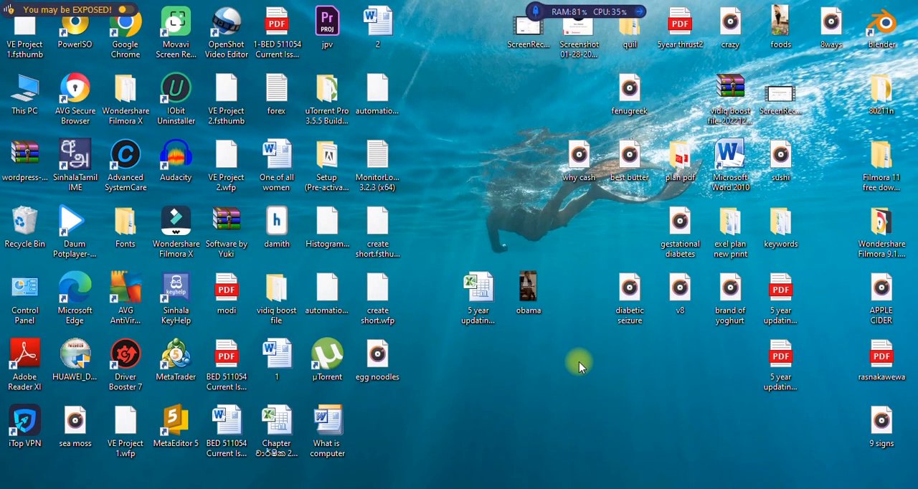
# Open the obama video file on the desktop to preview it.
pyautogui.click(527, 294)
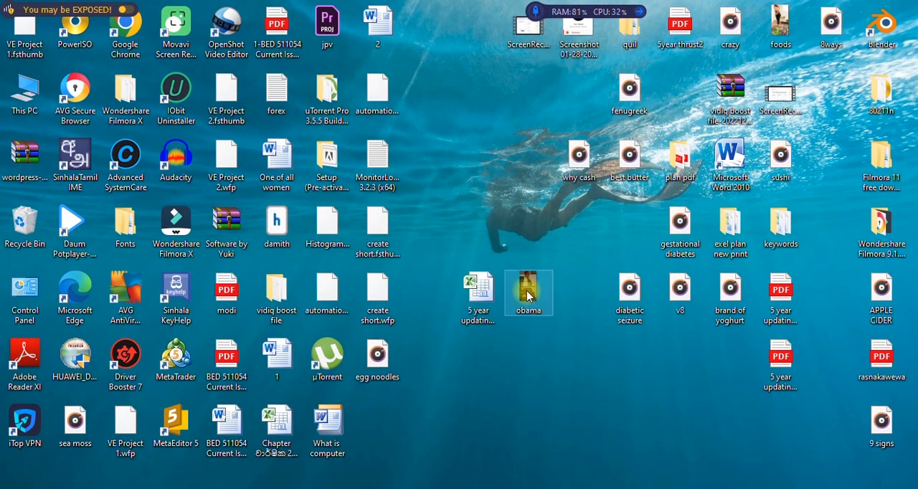
pyautogui.doubleClick(527, 294)
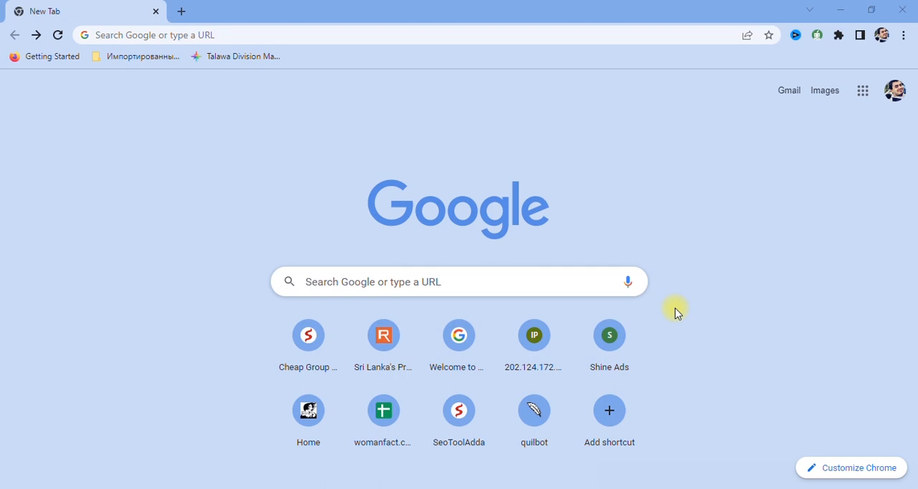
# Go to youtube.com in the Chrome browser.
pyautogui.click(132, 34)
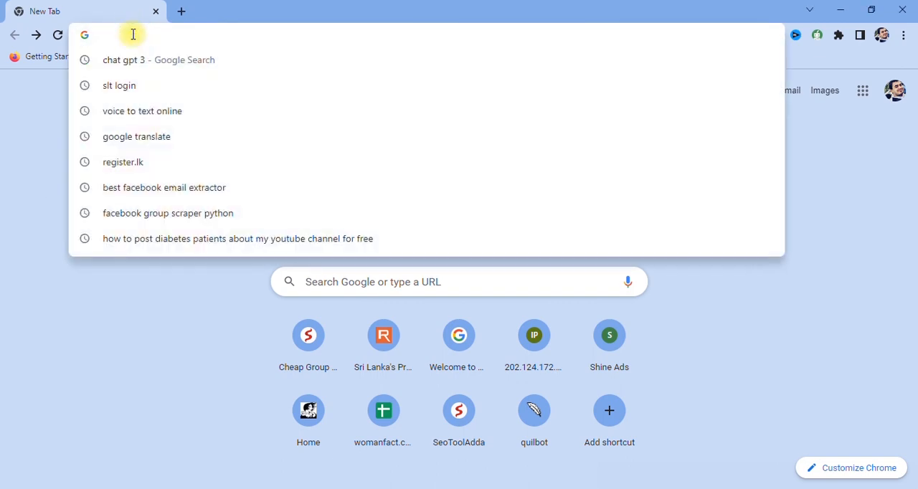
pyautogui.write('you')
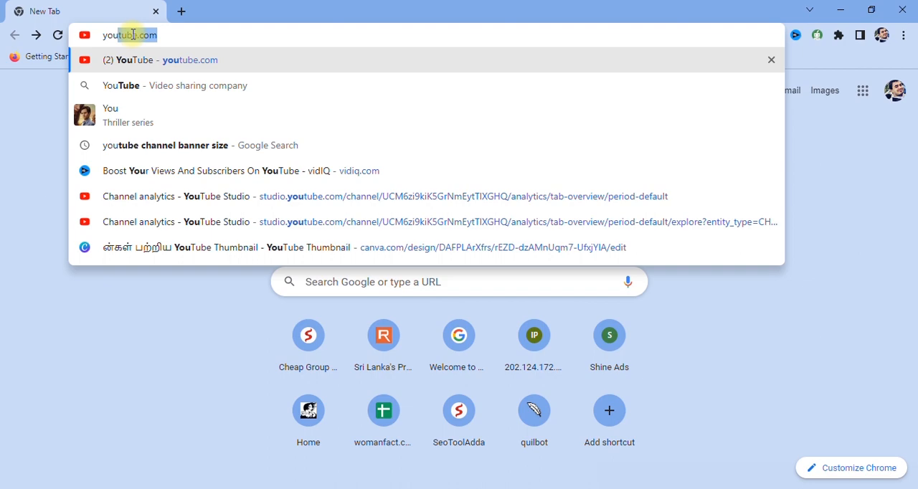
pyautogui.click(163, 40)
pyautogui.press('Return')
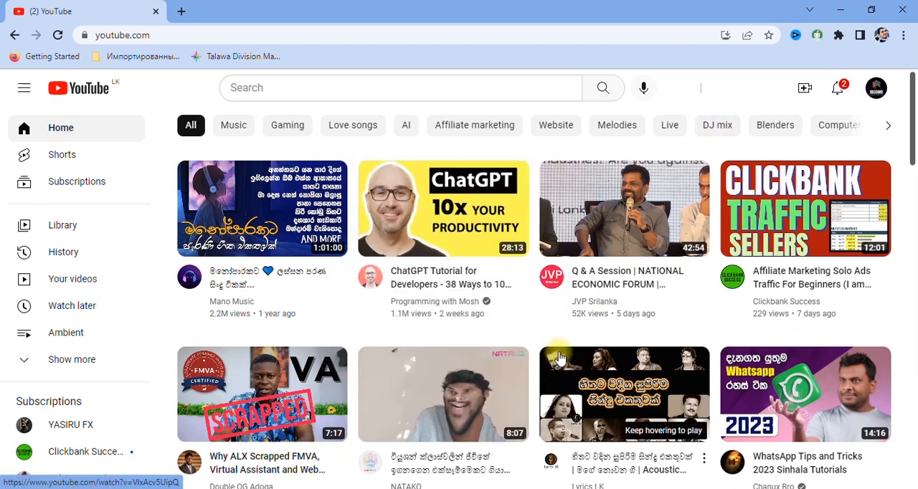
# Start a new video upload and choose the obama file from the Desktop folder.
pyautogui.click(804, 94)
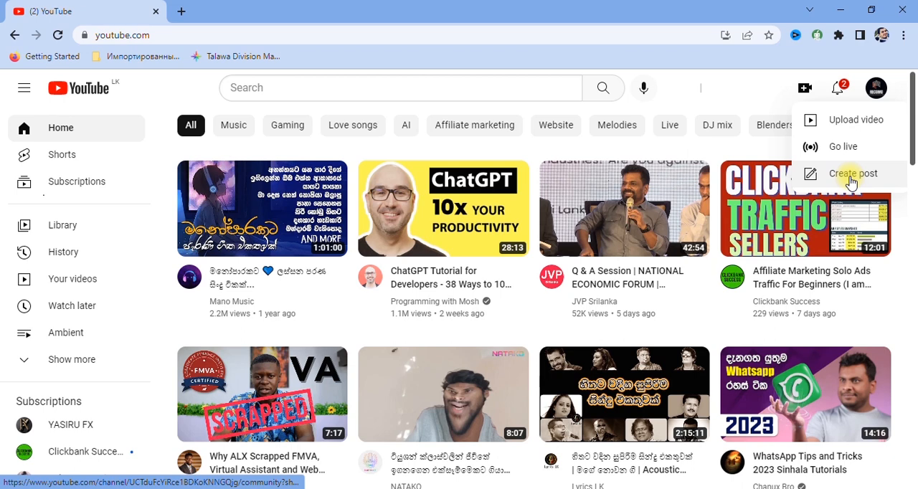
pyautogui.click(830, 124)
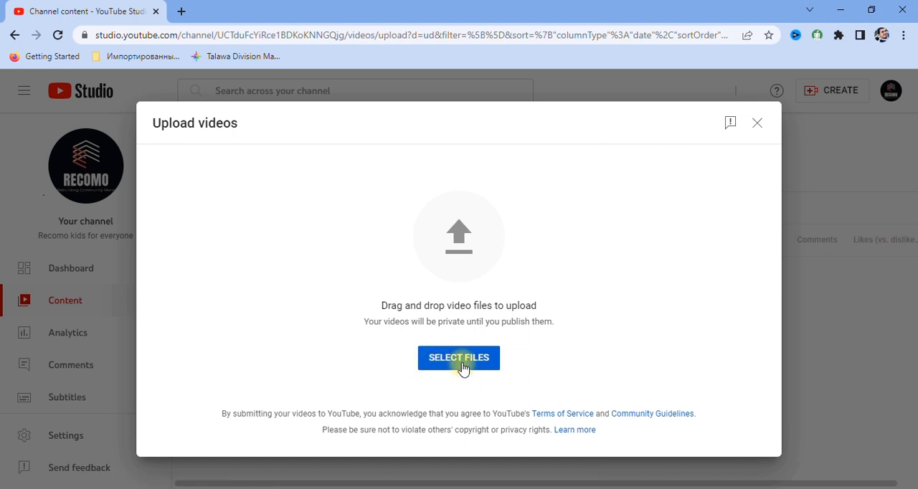
pyautogui.click(463, 364)
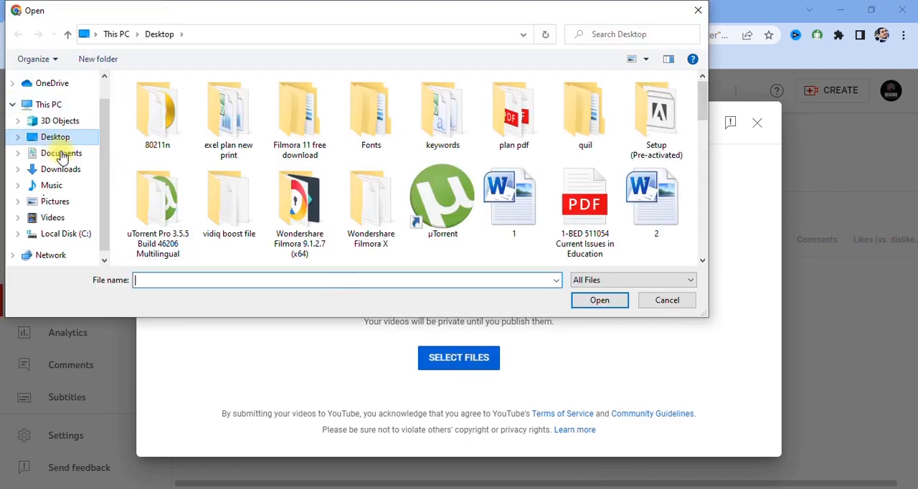
pyautogui.scroll(-12, 308, 168)
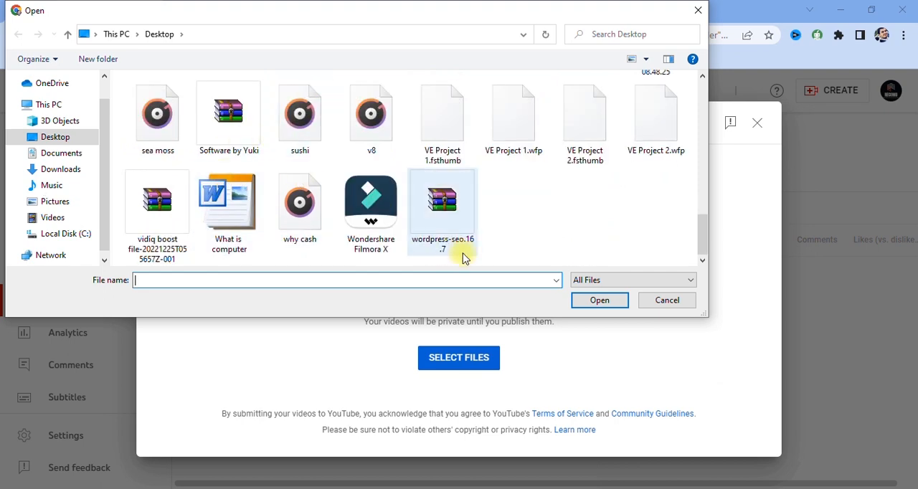
pyautogui.scroll(3, 353, 179)
pyautogui.scroll(-2, 350, 178)
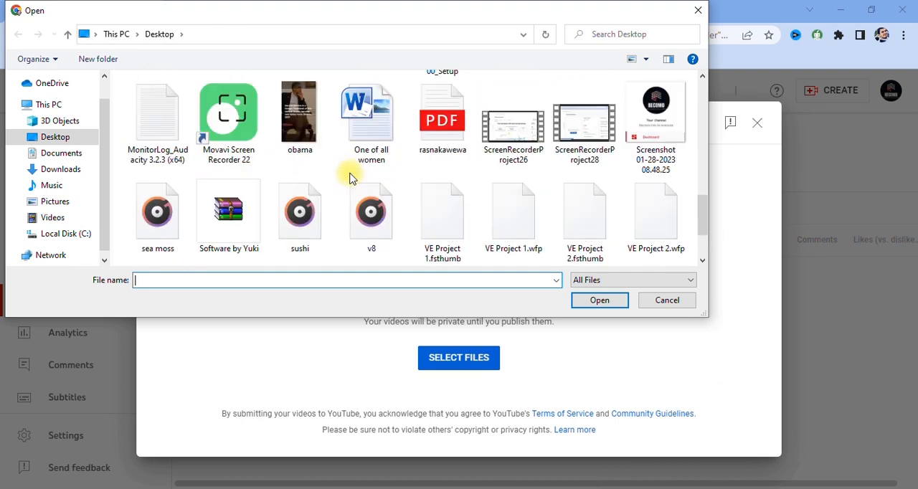
pyautogui.click(293, 133)
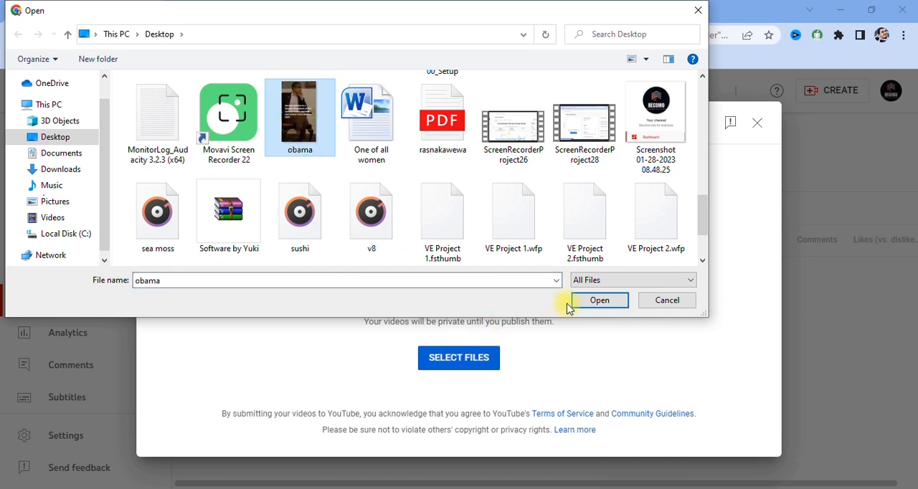
pyautogui.click(598, 300)
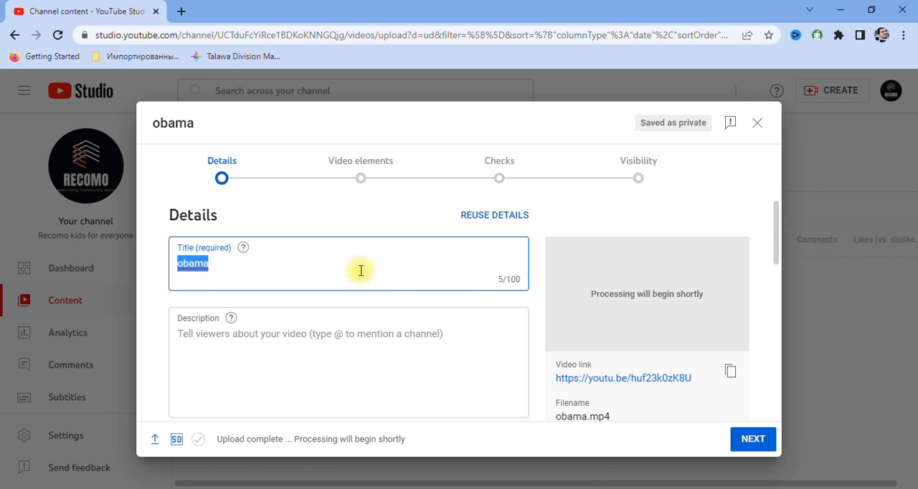
# Examine the upload's title, description, playlist and audience settings without changing them.
pyautogui.click(308, 271)
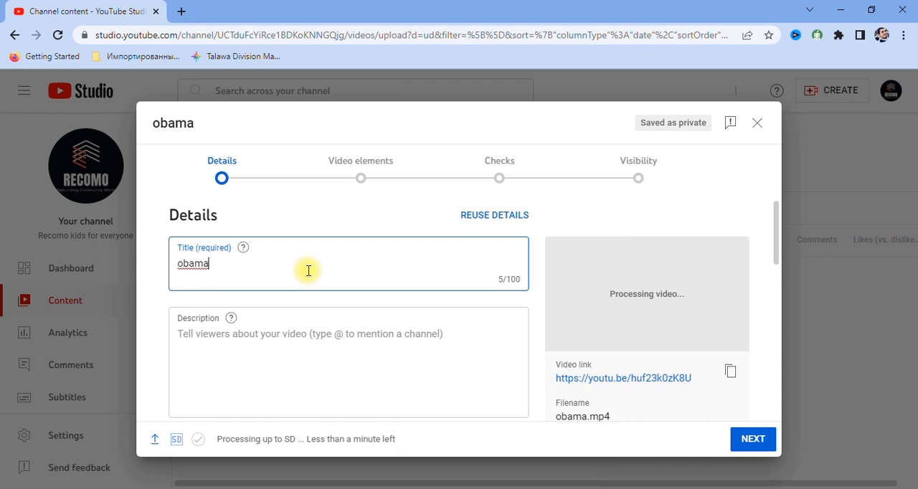
pyautogui.scroll(-1, 248, 340)
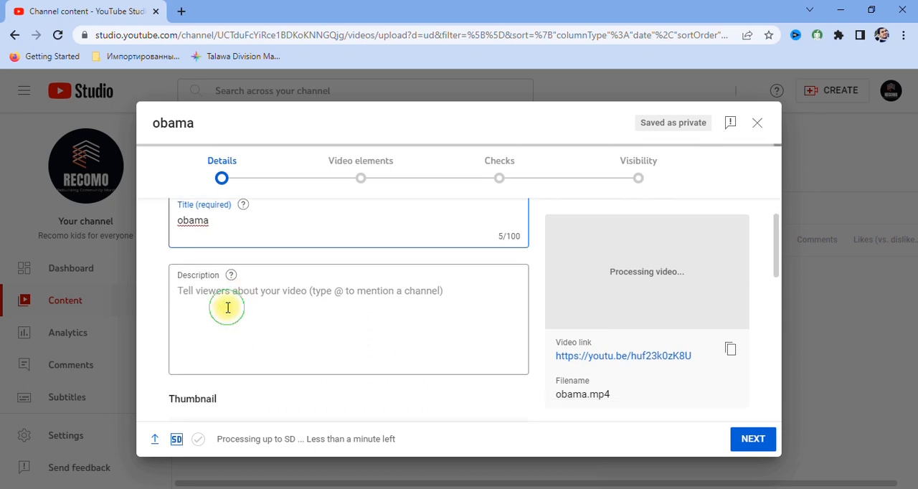
pyautogui.click(227, 308)
pyautogui.scroll(-2, 228, 309)
pyautogui.scroll(3, 227, 313)
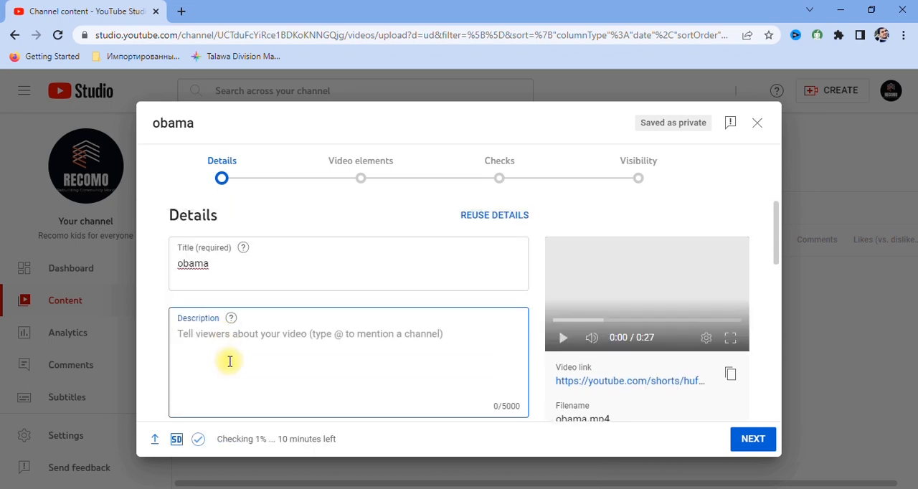
pyautogui.scroll(-4, 272, 345)
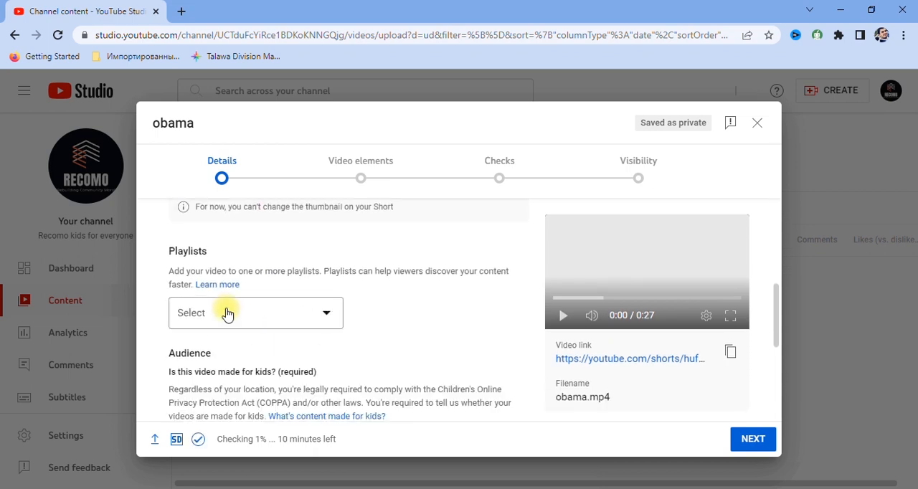
pyautogui.click(227, 313)
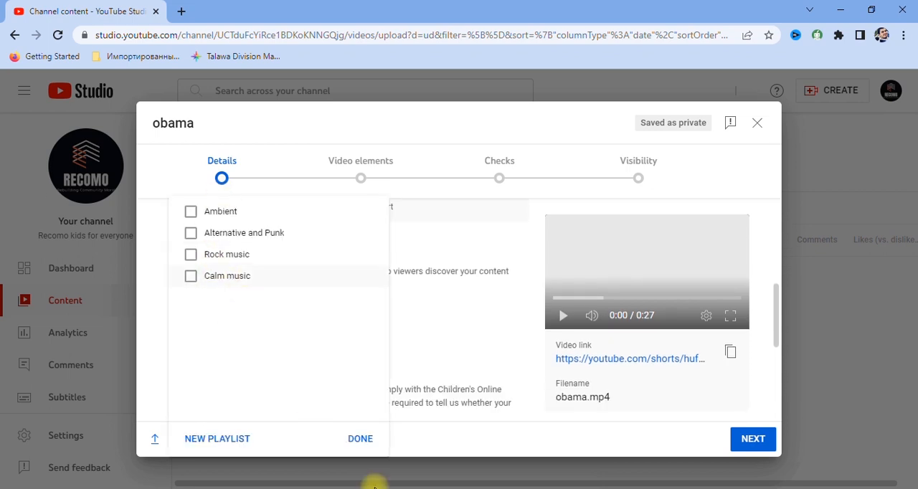
pyautogui.click(350, 443)
pyautogui.scroll(-3, 307, 360)
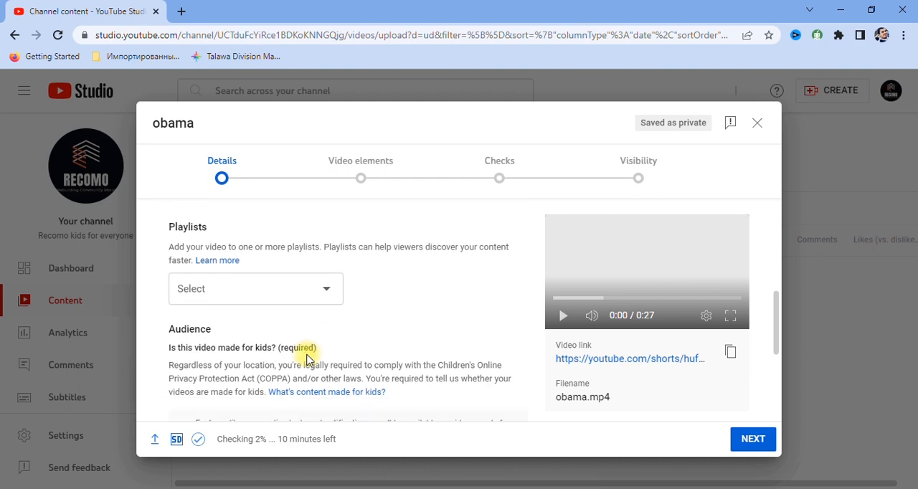
pyautogui.scroll(-1, 304, 359)
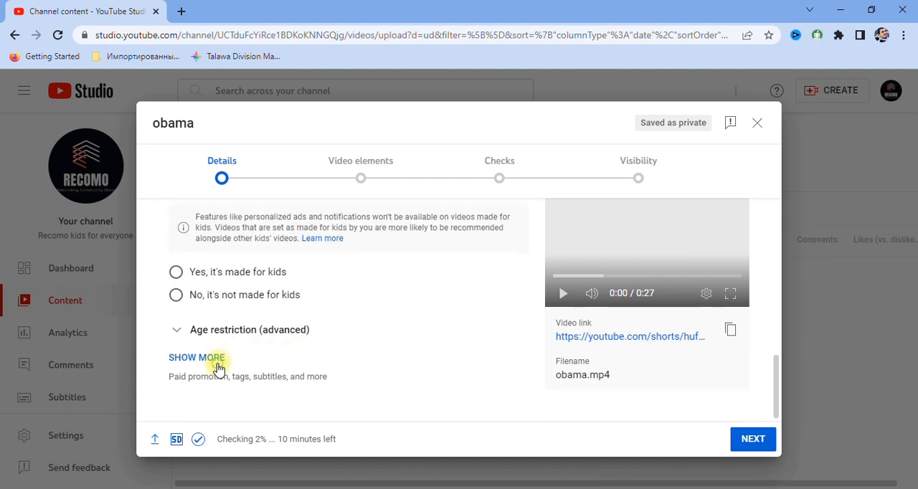
# Expand the additional upload details and look through the paid promotion, automatic chapters, places and tags settings.
pyautogui.click(219, 368)
pyautogui.scroll(-3, 307, 399)
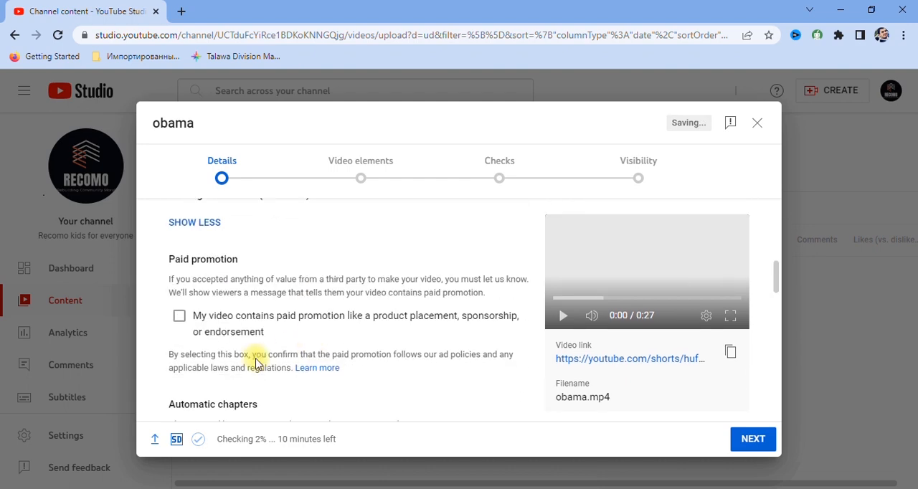
pyautogui.scroll(-2, 251, 366)
pyautogui.scroll(-3, 251, 366)
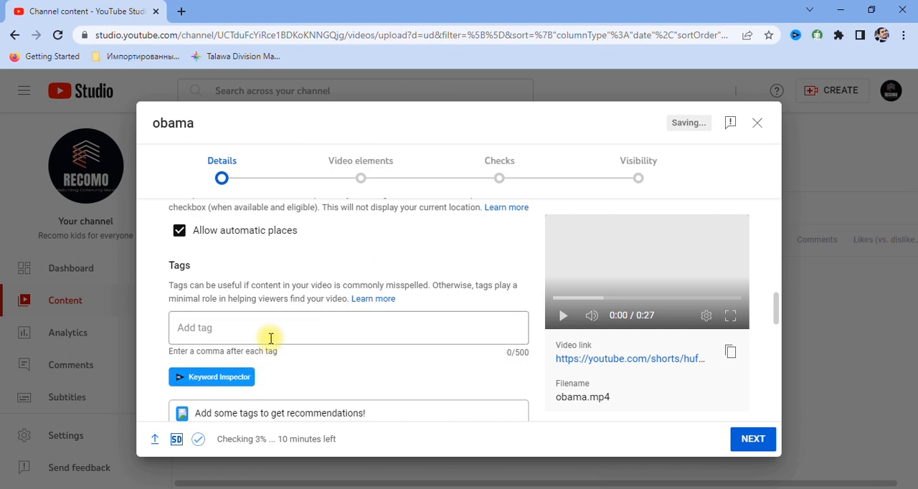
# Create a new playlist titled "obama" with Public visibility and assign the video to it.
pyautogui.scroll(10, 349, 328)
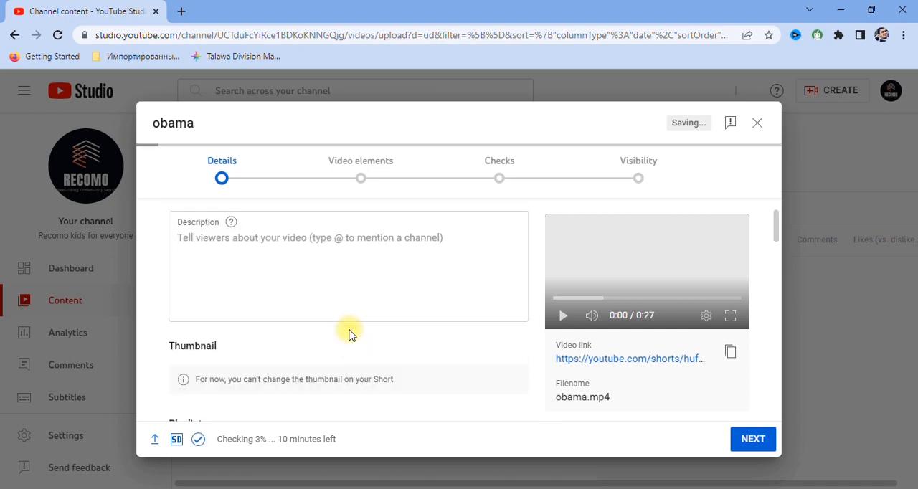
pyautogui.scroll(1, 350, 330)
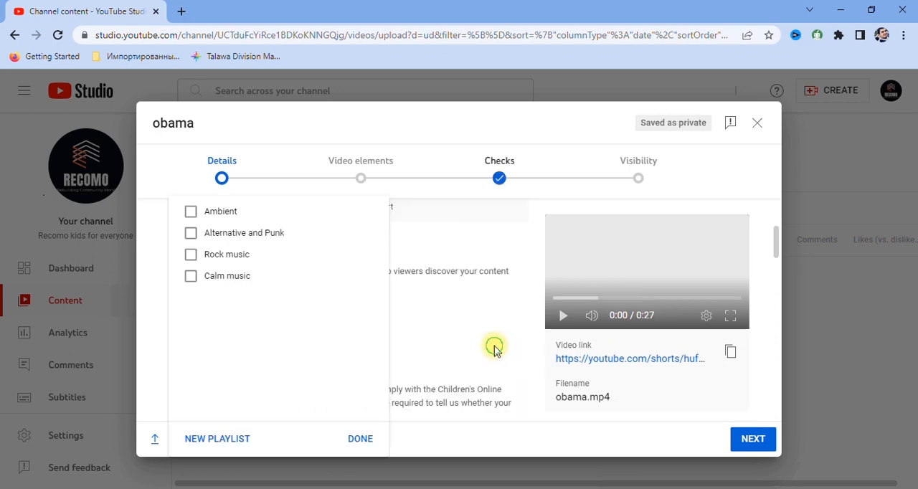
pyautogui.click(494, 347)
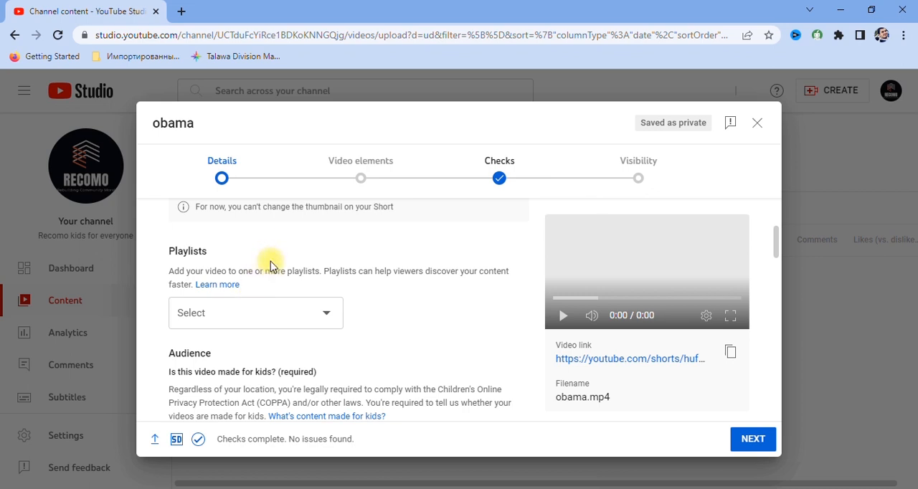
pyautogui.click(261, 319)
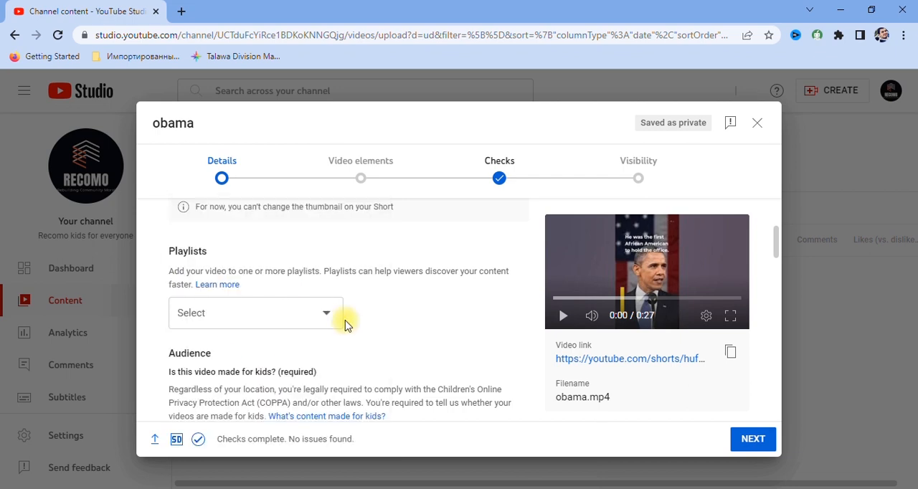
pyautogui.click(305, 313)
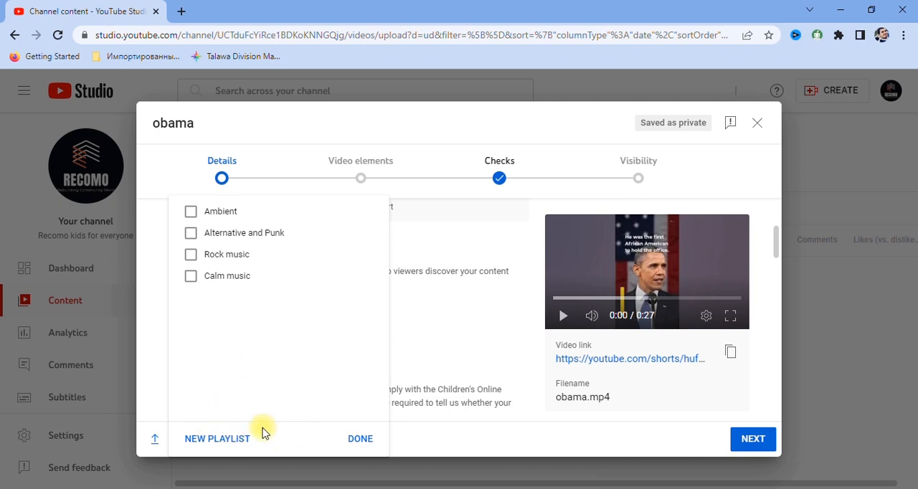
pyautogui.click(206, 439)
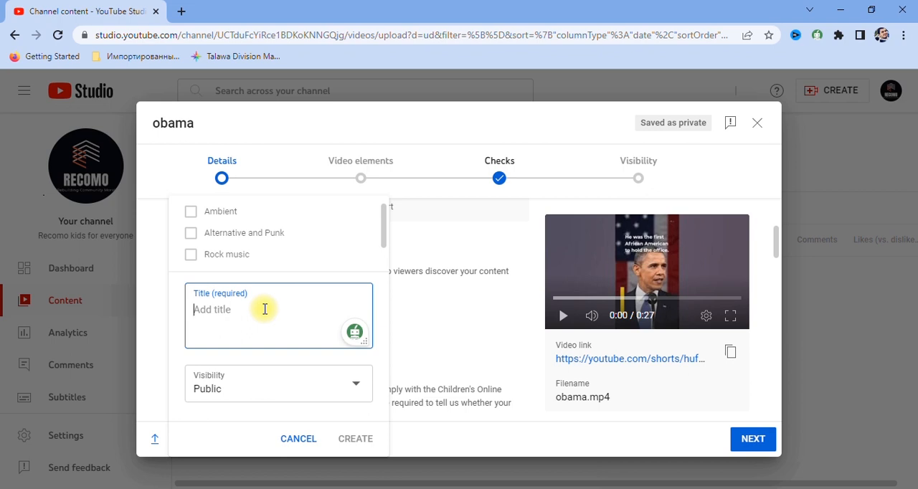
pyautogui.write('obama')
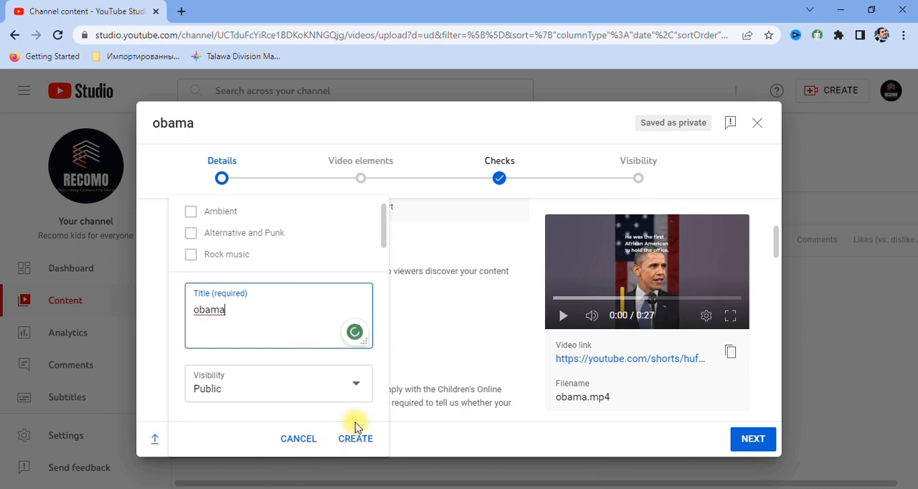
pyautogui.click(322, 394)
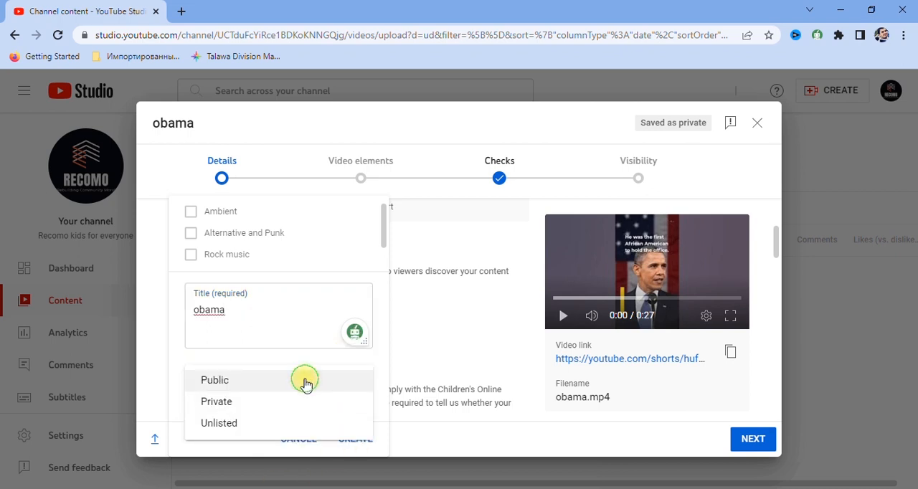
pyautogui.click(305, 385)
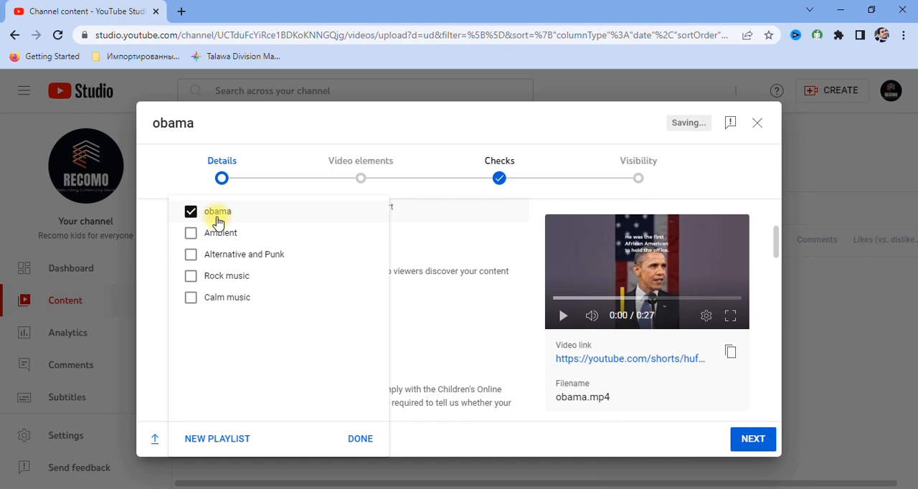
pyautogui.click(360, 439)
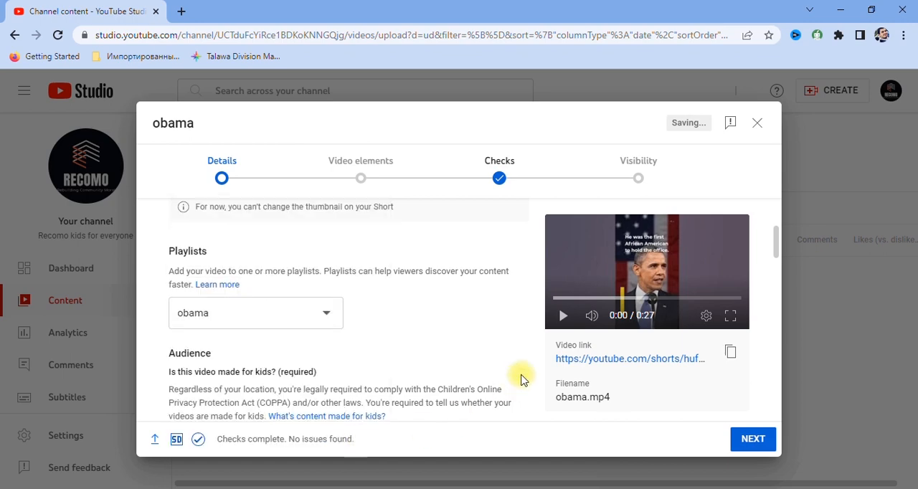
# Look through the remaining upload details and set the video's audience to "No, it's not made for kids".
pyautogui.scroll(-5, 293, 328)
pyautogui.scroll(-12, 286, 332)
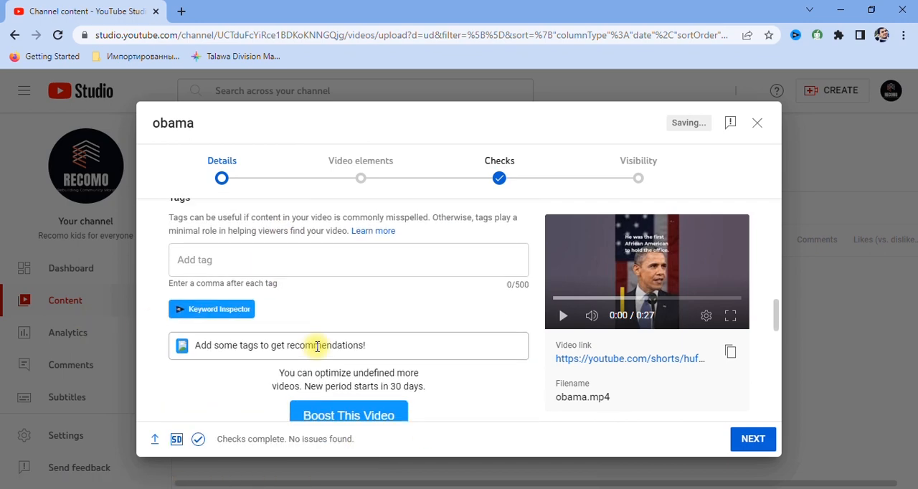
pyautogui.scroll(-5, 285, 371)
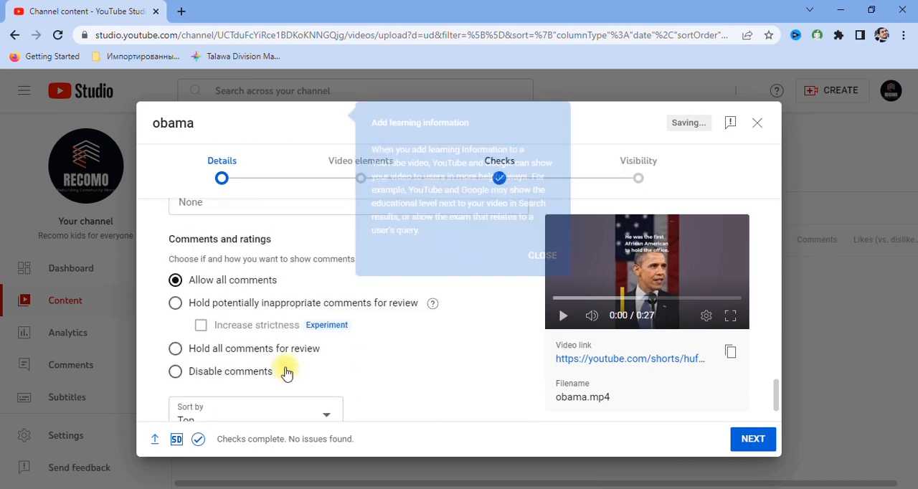
pyautogui.scroll(8, 254, 316)
pyautogui.scroll(6, 254, 316)
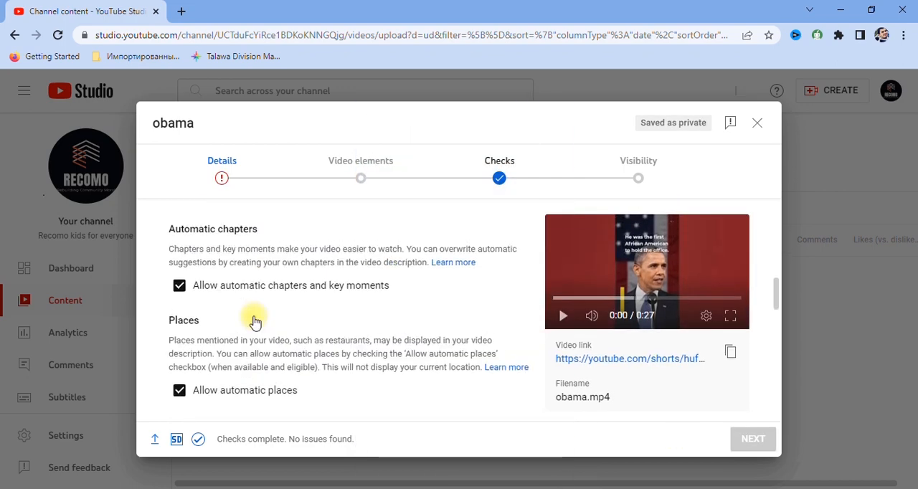
pyautogui.scroll(4, 253, 319)
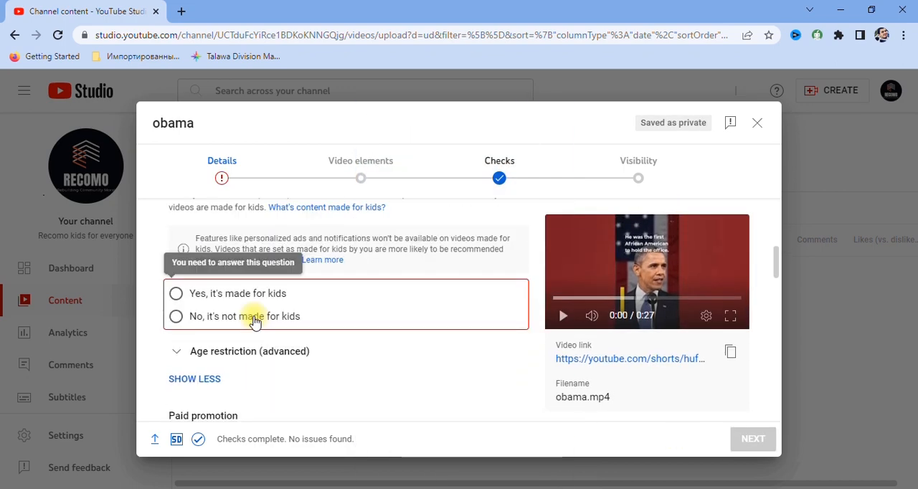
pyautogui.scroll(2, 316, 322)
pyautogui.scroll(-2, 312, 324)
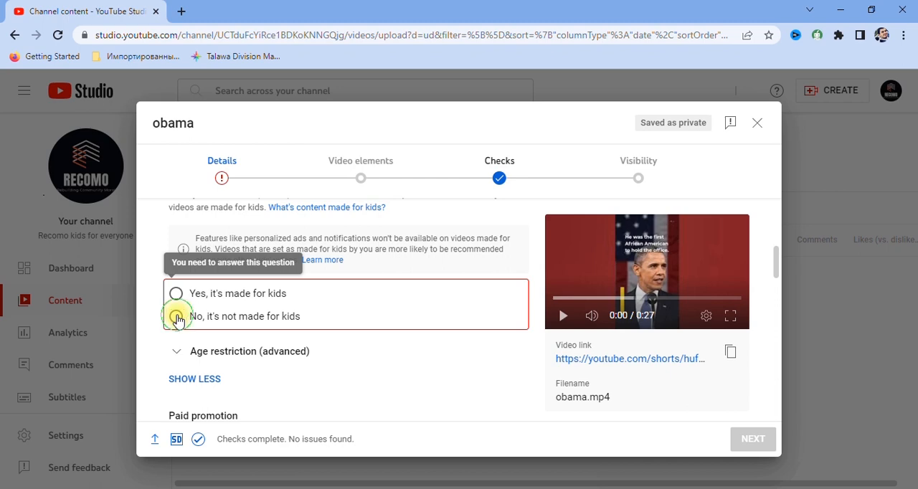
pyautogui.click(176, 317)
pyautogui.scroll(-10, 359, 358)
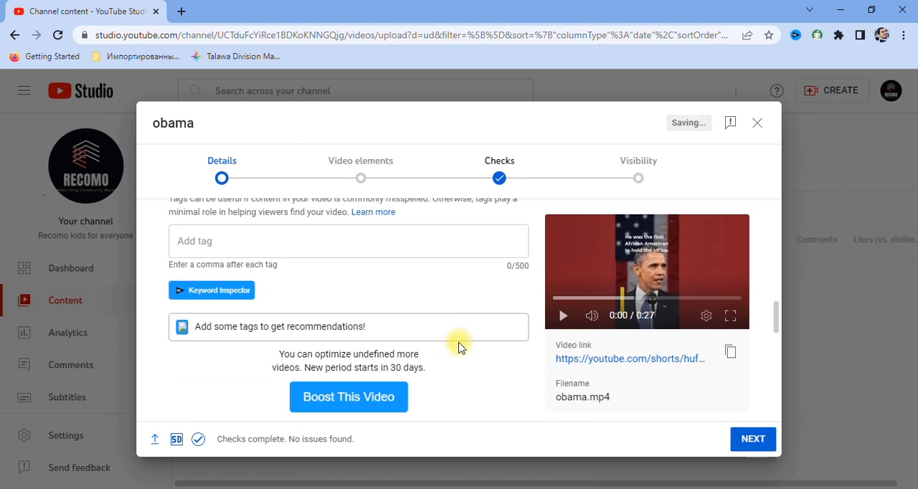
# Continue to the video elements and add English (United States) subtitles with the Auto-sync method.
pyautogui.click(753, 438)
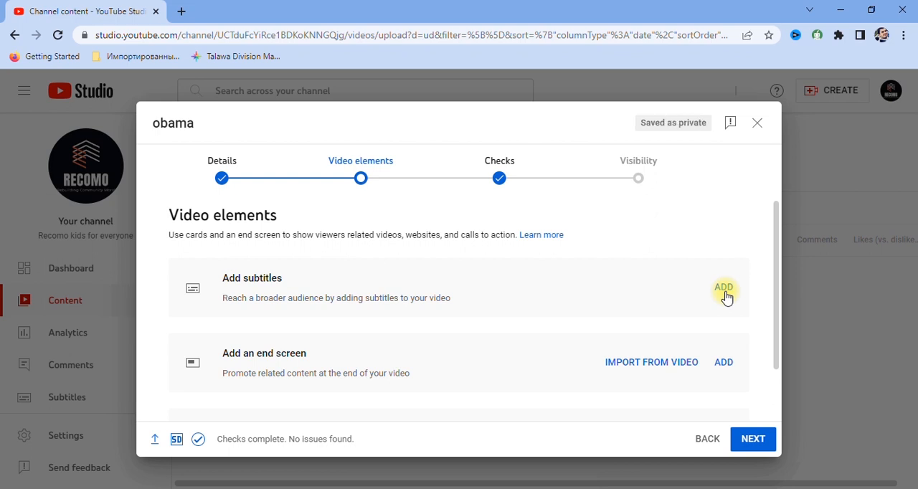
pyautogui.click(725, 294)
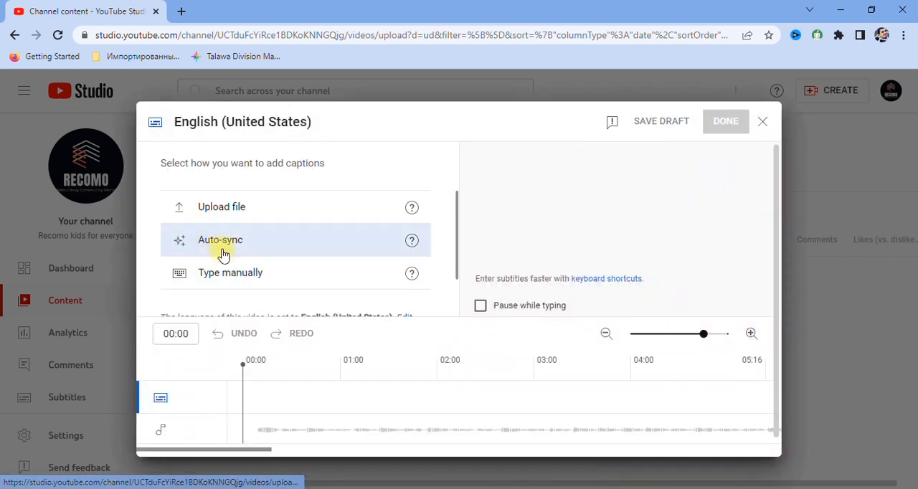
pyautogui.click(210, 248)
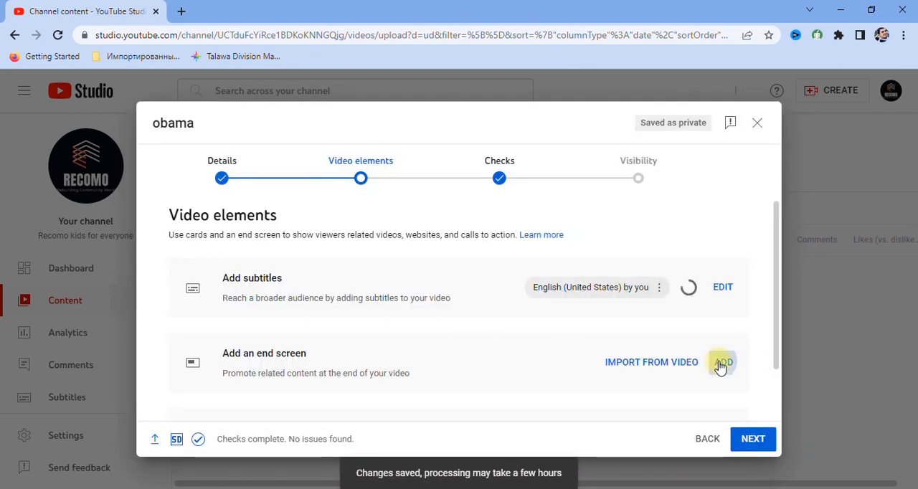
# Add an end screen video element running from 20:00 to 26:28, set it to "Best for viewer", and save it.
pyautogui.click(722, 363)
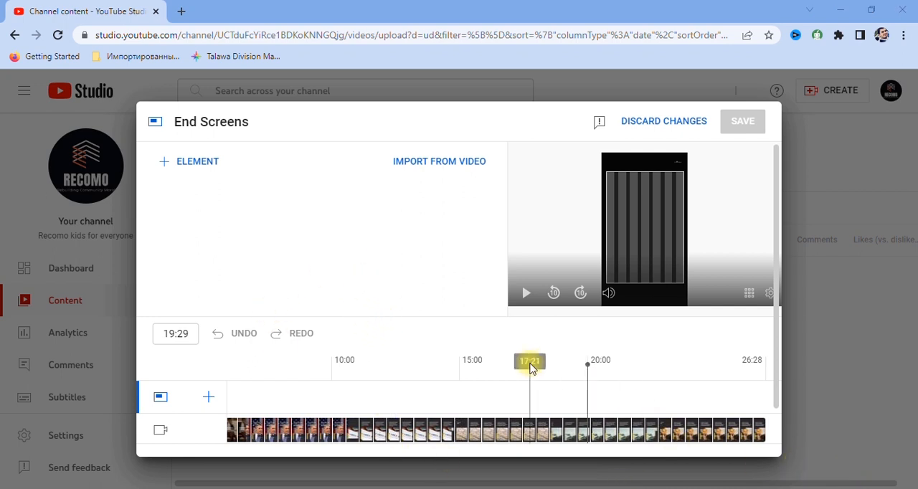
pyautogui.scroll(-1, 530, 369)
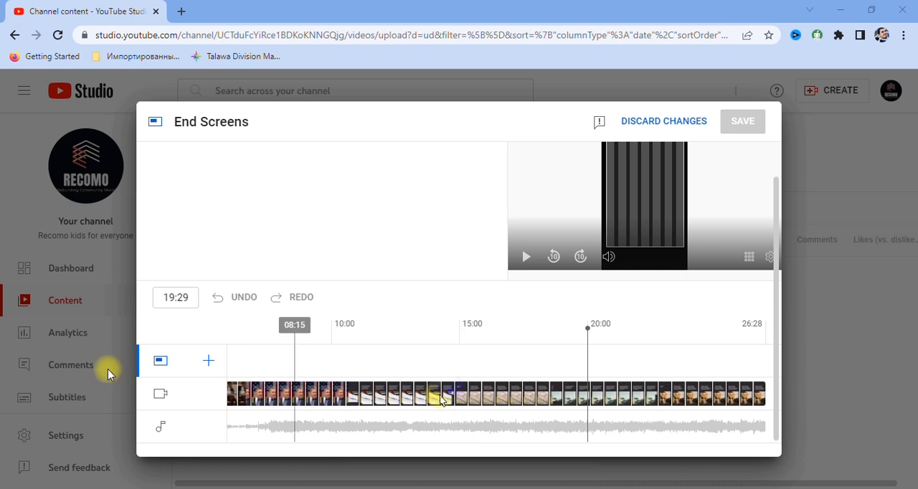
pyautogui.click(207, 368)
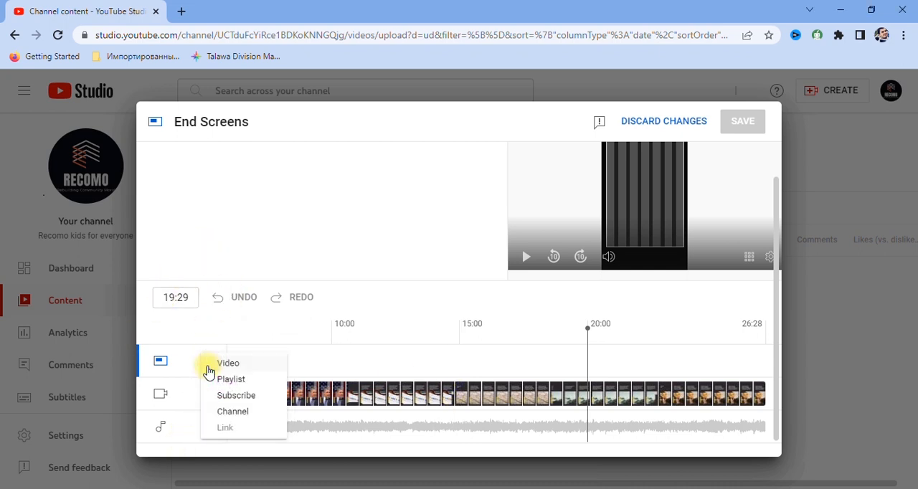
pyautogui.click(230, 365)
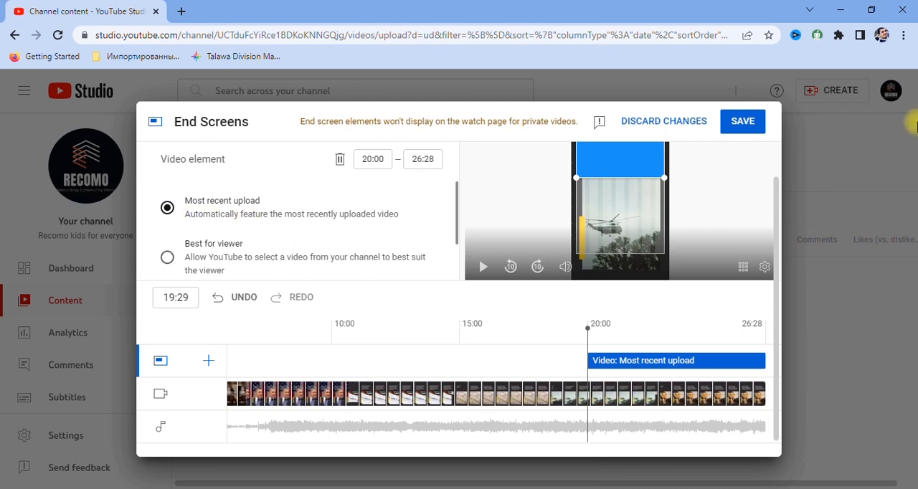
pyautogui.click(168, 259)
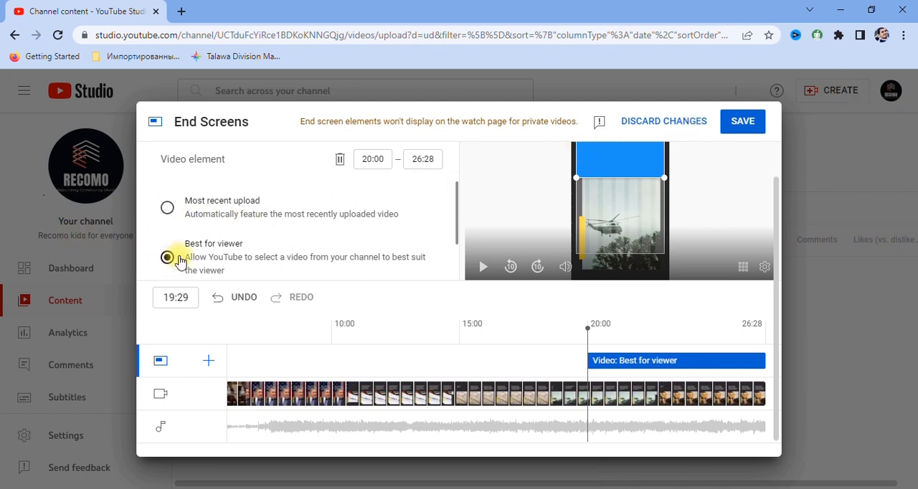
pyautogui.click(748, 119)
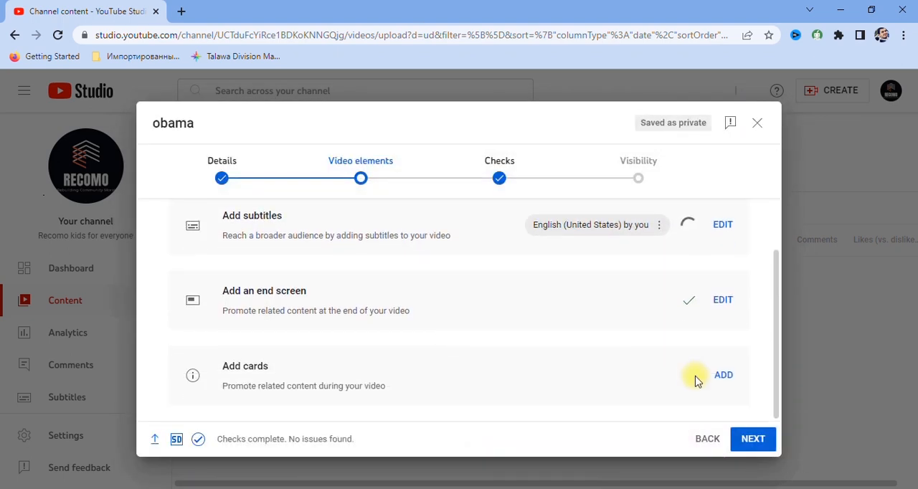
# Add a video card linking to the "English letter bubble popping game" video, place it at 07:27, and save it.
pyautogui.click(722, 377)
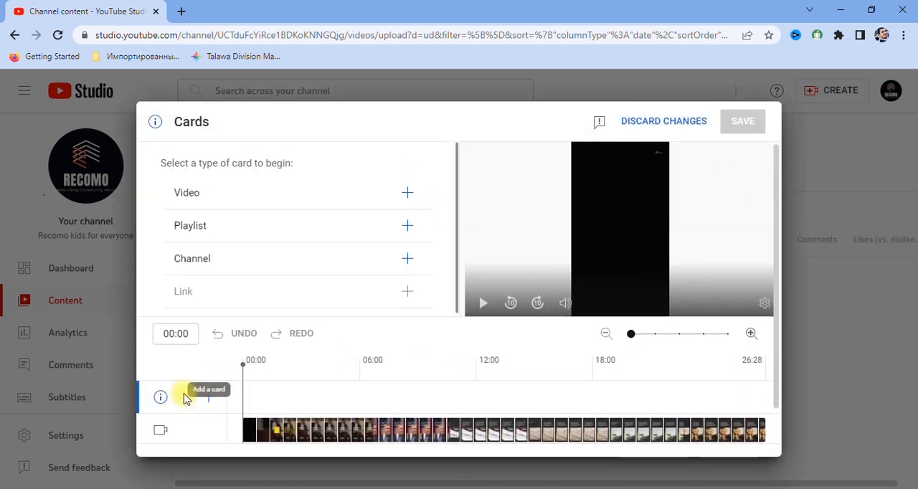
pyautogui.click(200, 207)
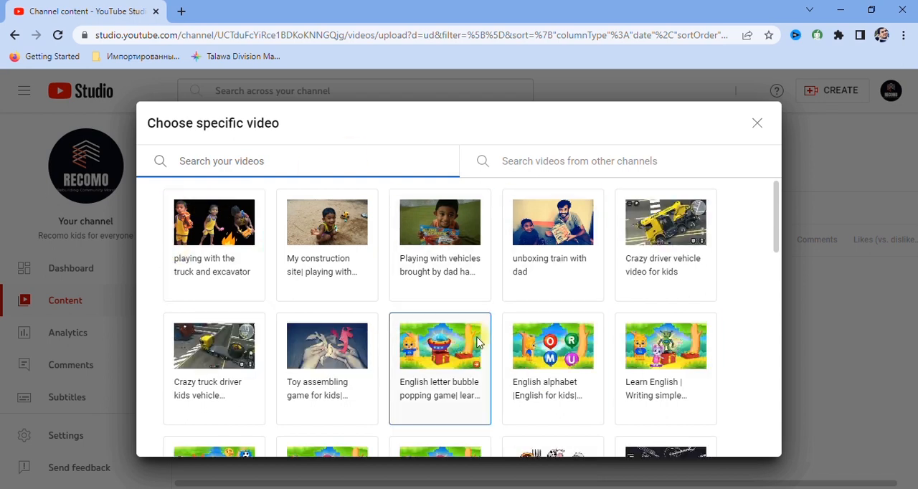
pyautogui.click(441, 365)
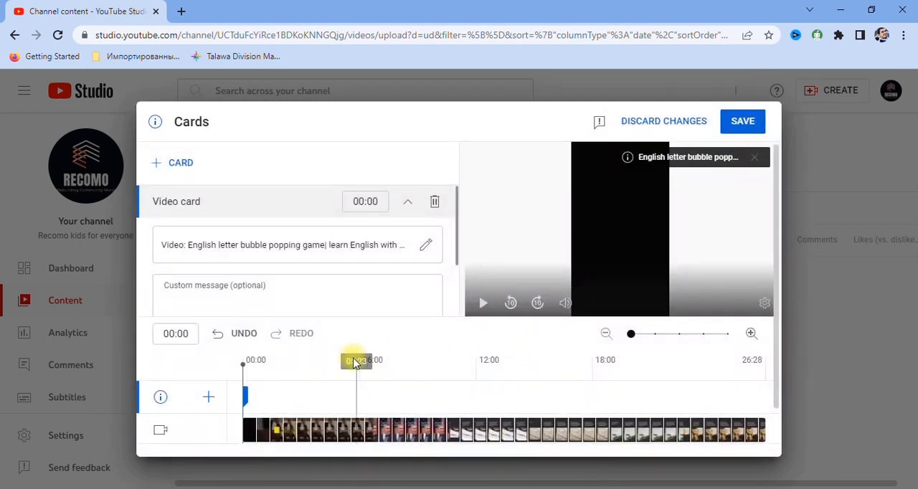
pyautogui.moveTo(241, 359); pyautogui.dragTo(396, 370)
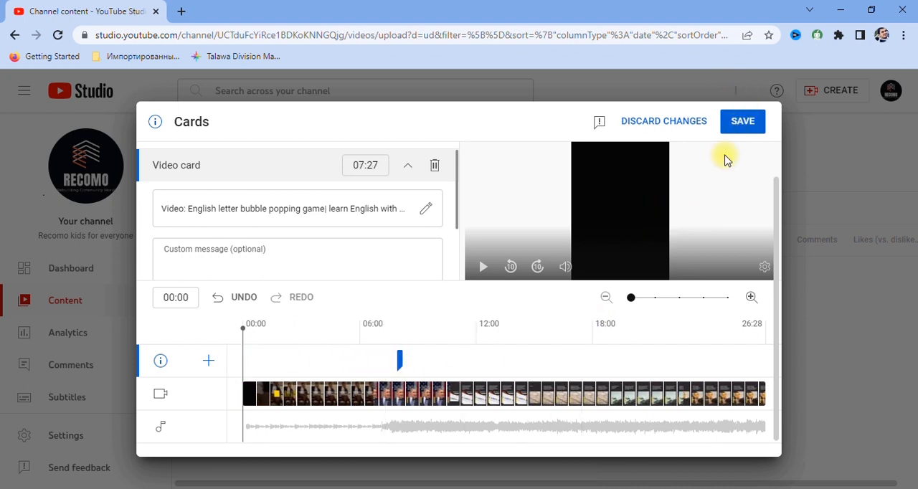
pyautogui.click(743, 123)
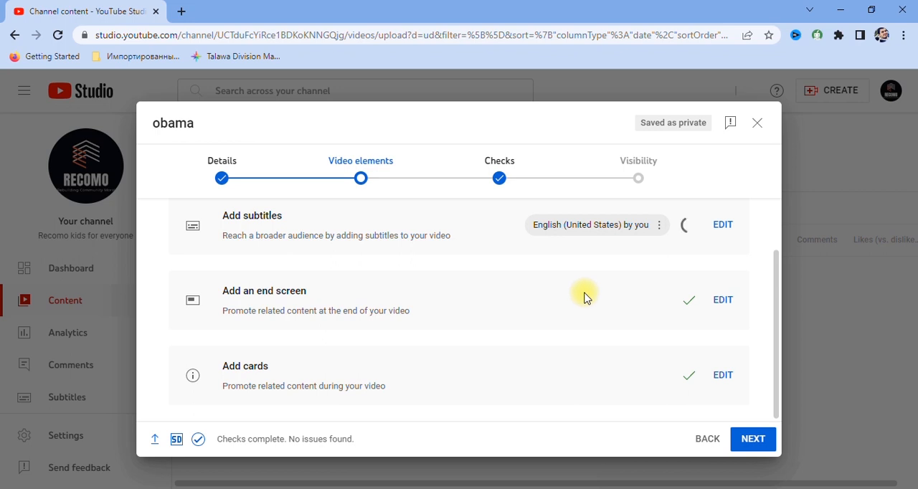
# Go to the copyright checks, dismiss the introduction note, and continue to the visibility settings.
pyautogui.click(750, 443)
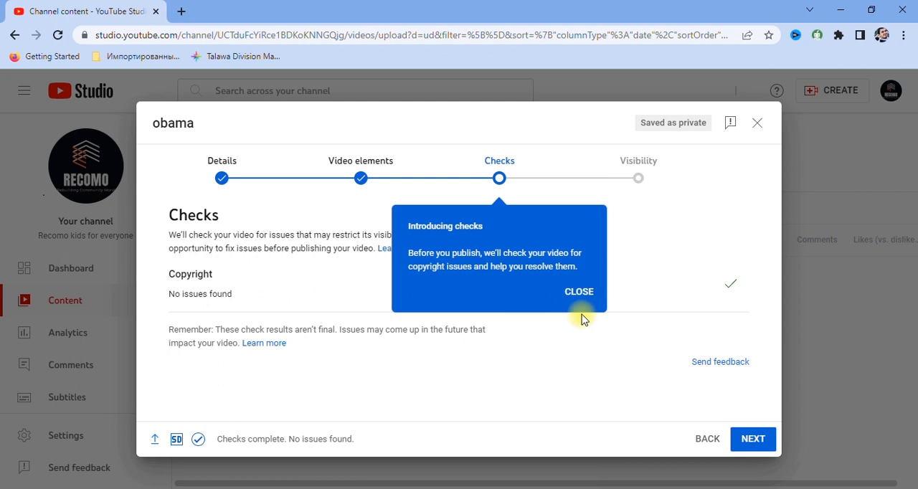
pyautogui.click(582, 291)
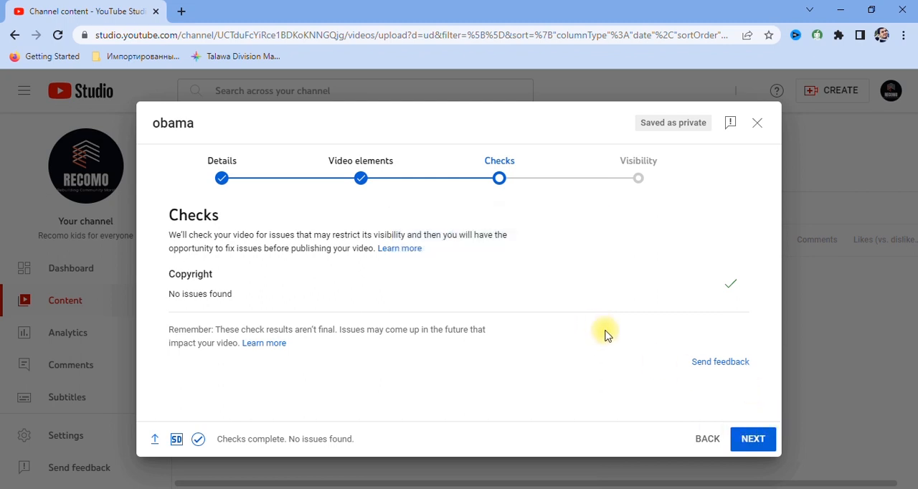
pyautogui.click(754, 438)
# Set the video's visibility to Public, publish it, and close the sharing dialog.
pyautogui.scroll(-3, 299, 319)
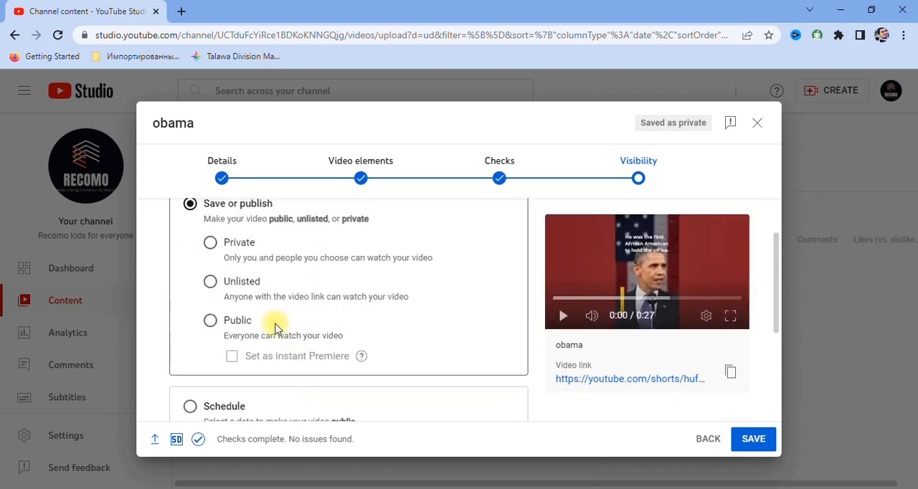
pyautogui.scroll(2, 250, 318)
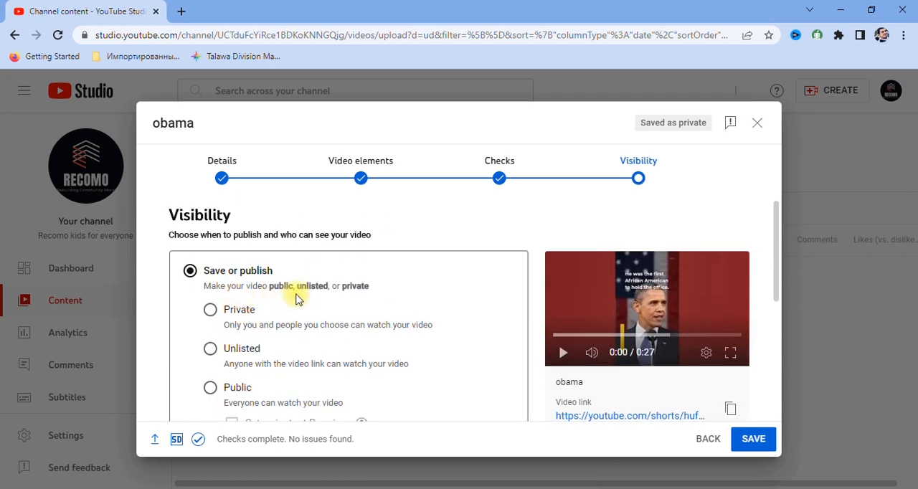
pyautogui.scroll(-4, 297, 293)
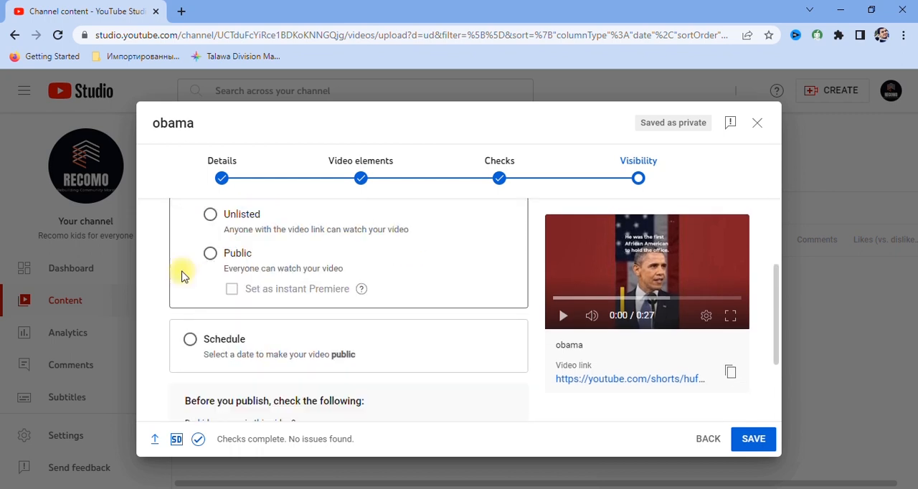
pyautogui.click(210, 253)
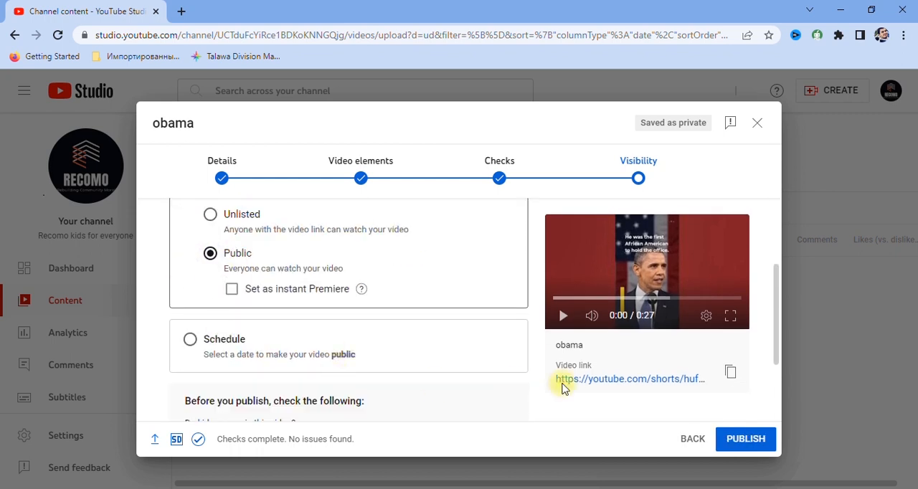
pyautogui.click(743, 440)
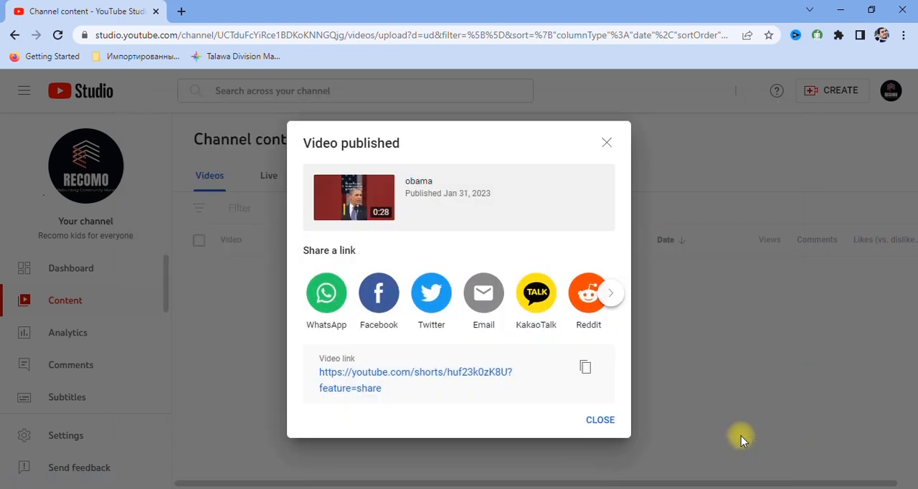
pyautogui.click(599, 422)
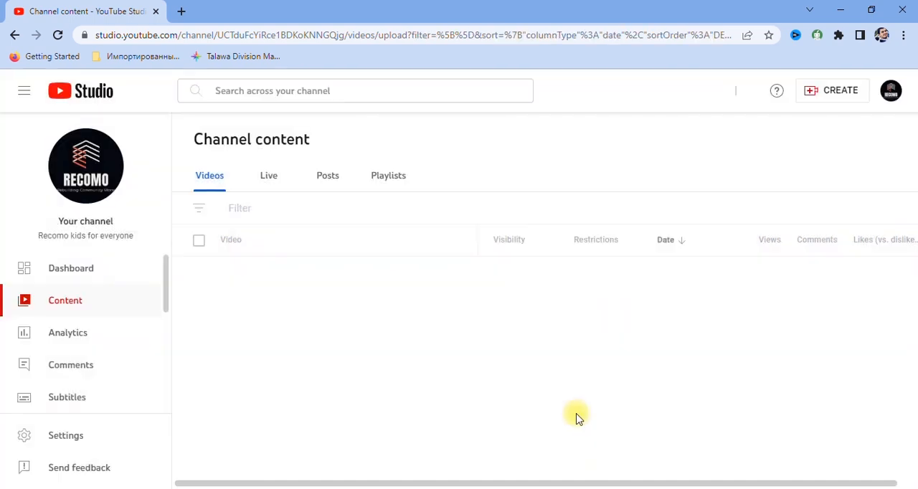
# Open the channel dashboard and examine the latest Short's performance and the channel analytics summary.
pyautogui.click(73, 272)
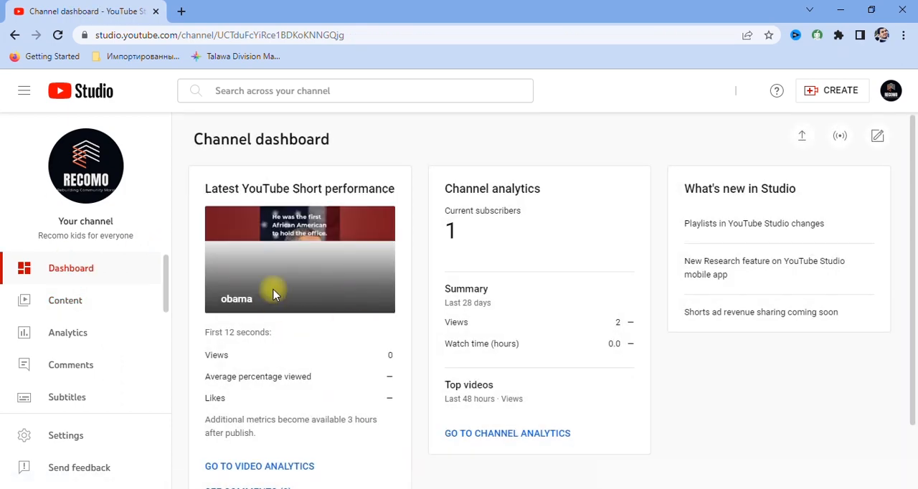
pyautogui.scroll(-1, 276, 300)
pyautogui.scroll(-1, 276, 295)
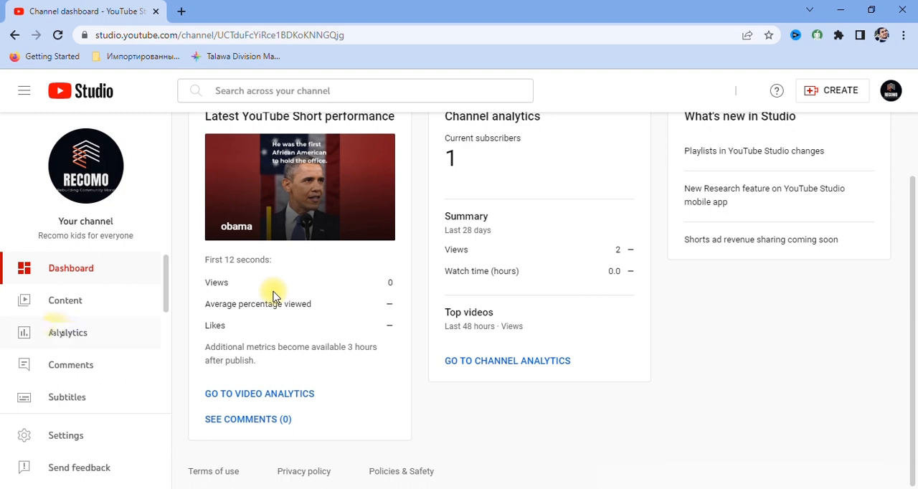